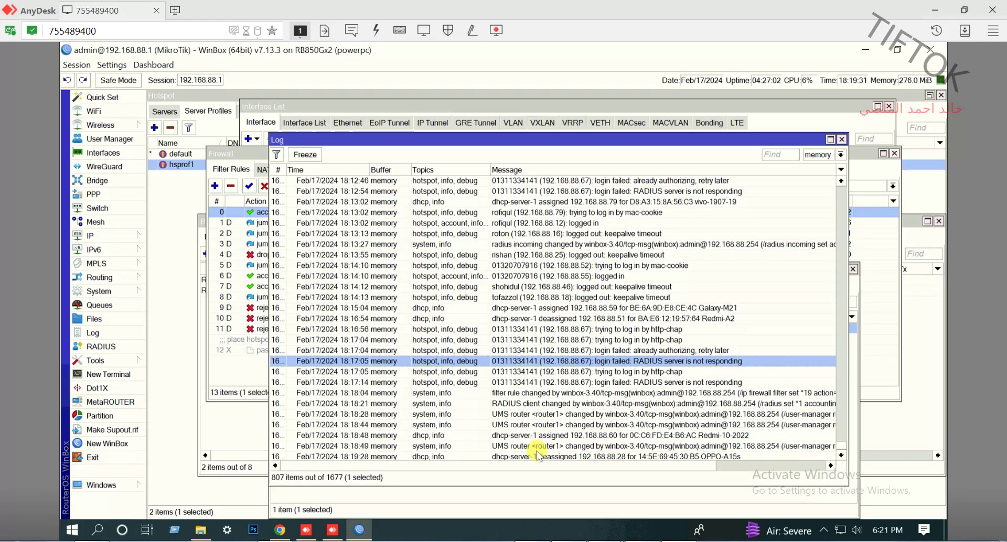
Open the newest failed hotspot login entry in the log to read its full message
{"action": "left_click", "coordinate": [841, 453]}
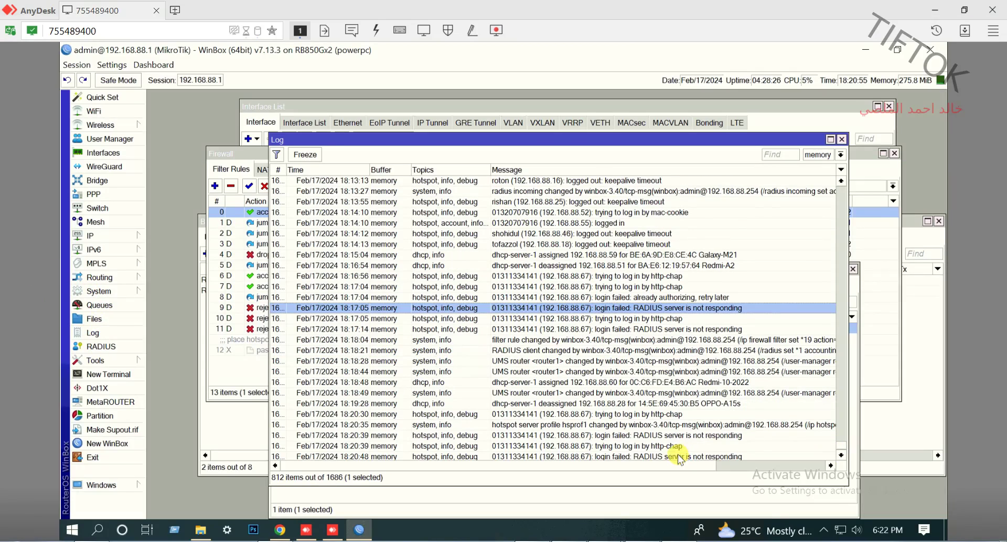
{"action": "scroll", "coordinate": [680, 456], "scroll_direction": "up", "scroll_amount": 1}
{"action": "left_click", "coordinate": [678, 457]}
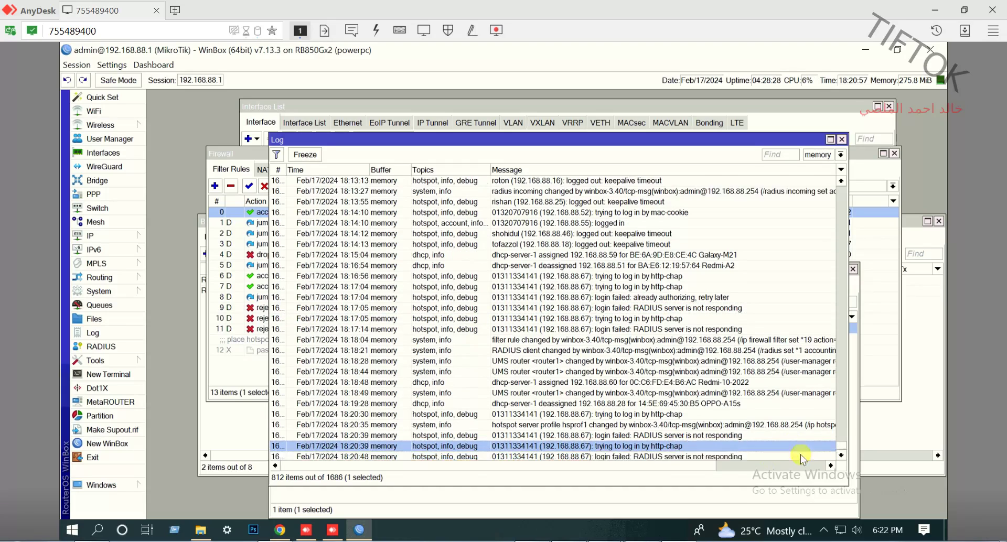
{"action": "double_click", "coordinate": [706, 447]}
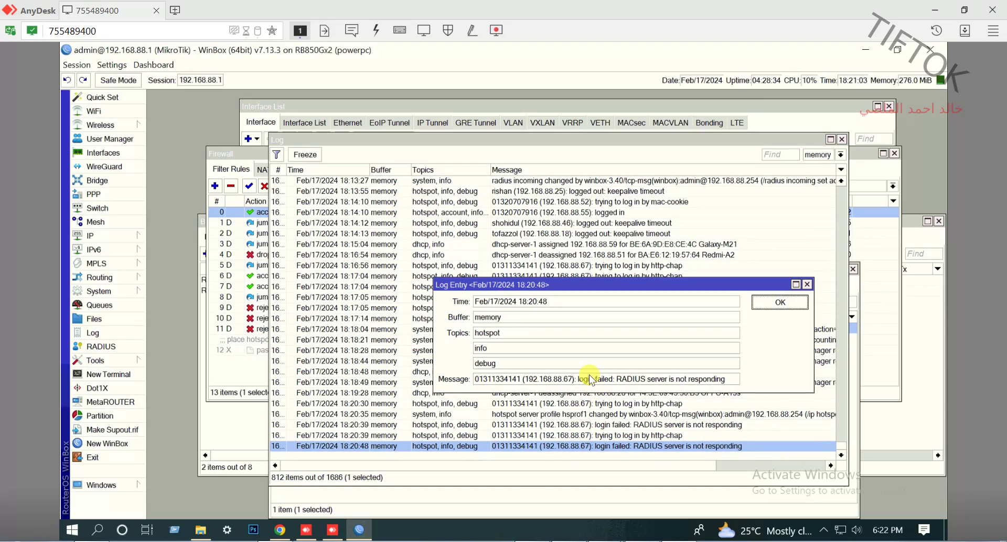
Add a firewall filter rule on the input chain with source address 127.0.0.1 and action accept
{"action": "left_click", "coordinate": [112, 237]}
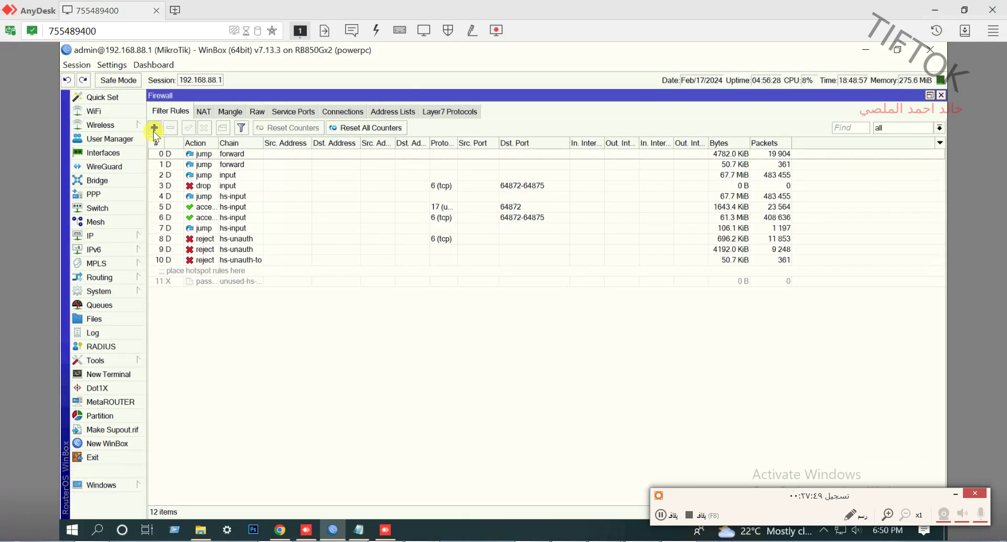
{"action": "left_click", "coordinate": [154, 129]}
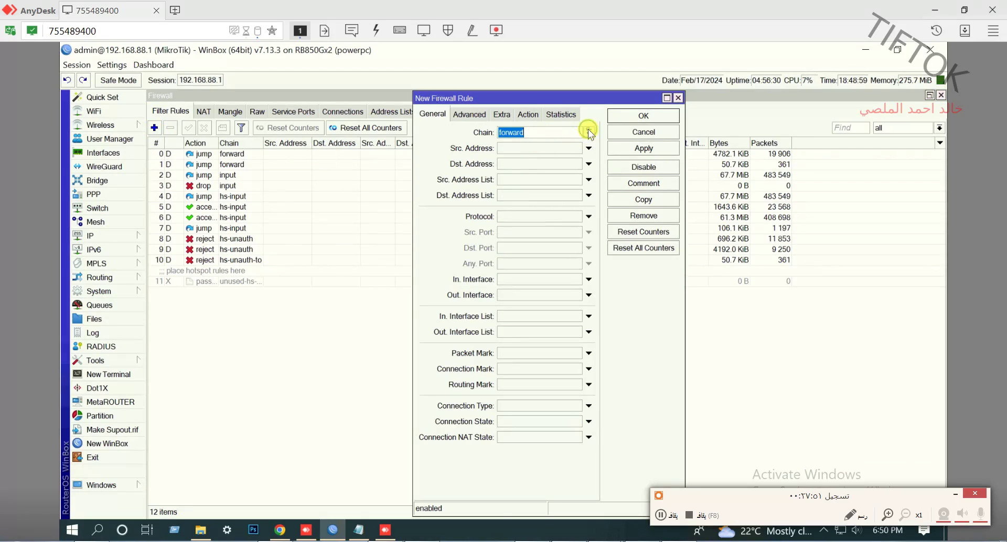
{"action": "left_click", "coordinate": [589, 132]}
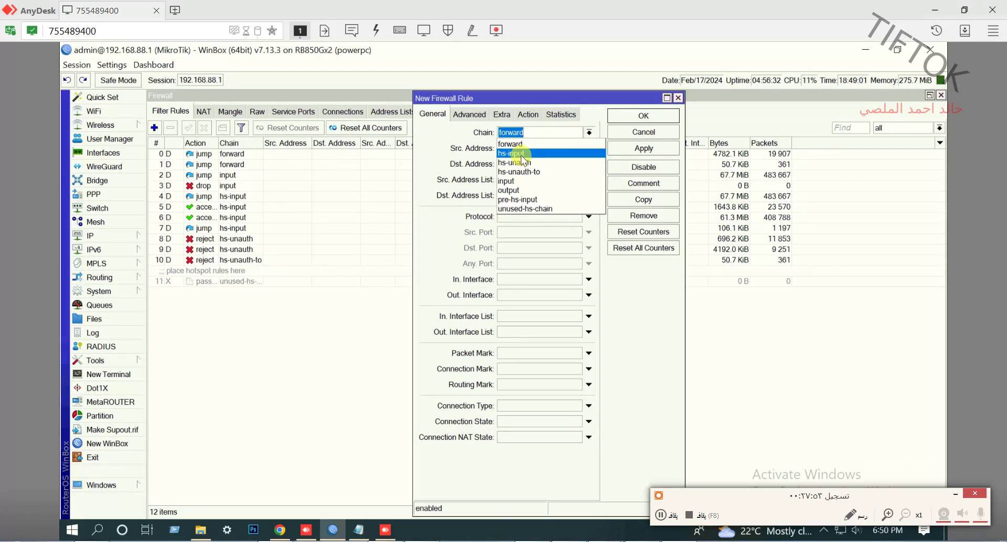
{"action": "left_click", "coordinate": [518, 180]}
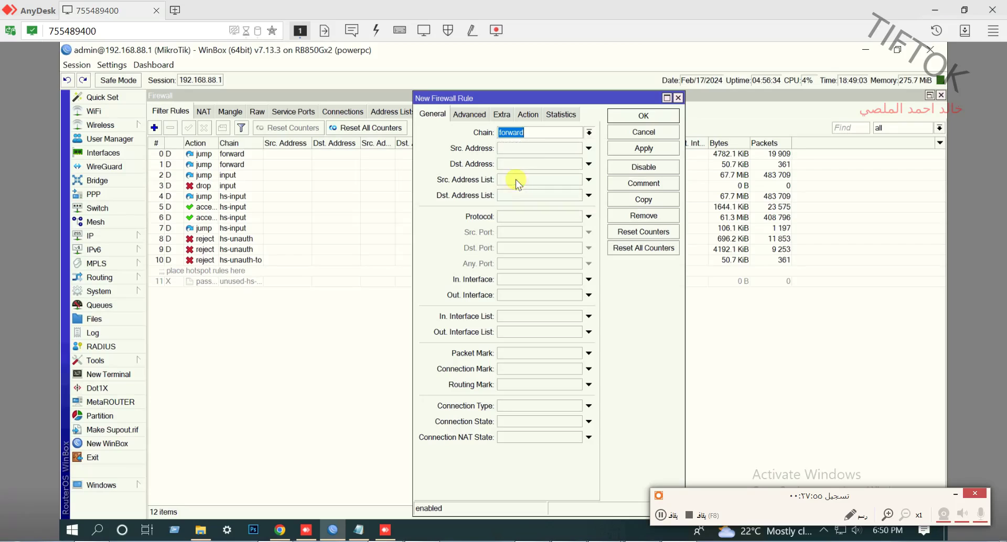
{"action": "left_click", "coordinate": [523, 148]}
{"action": "type", "text": "127.0.0.1"}
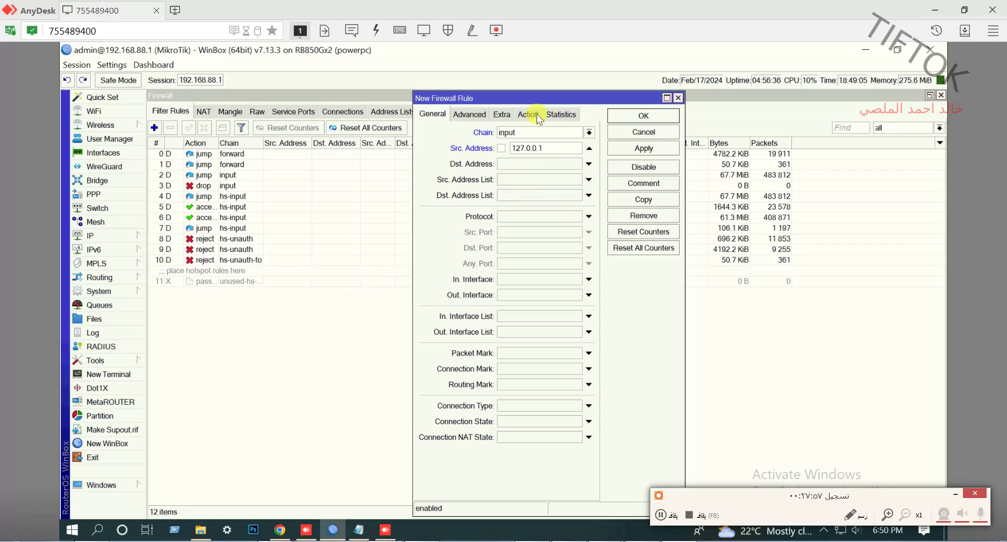
{"action": "left_click", "coordinate": [536, 114]}
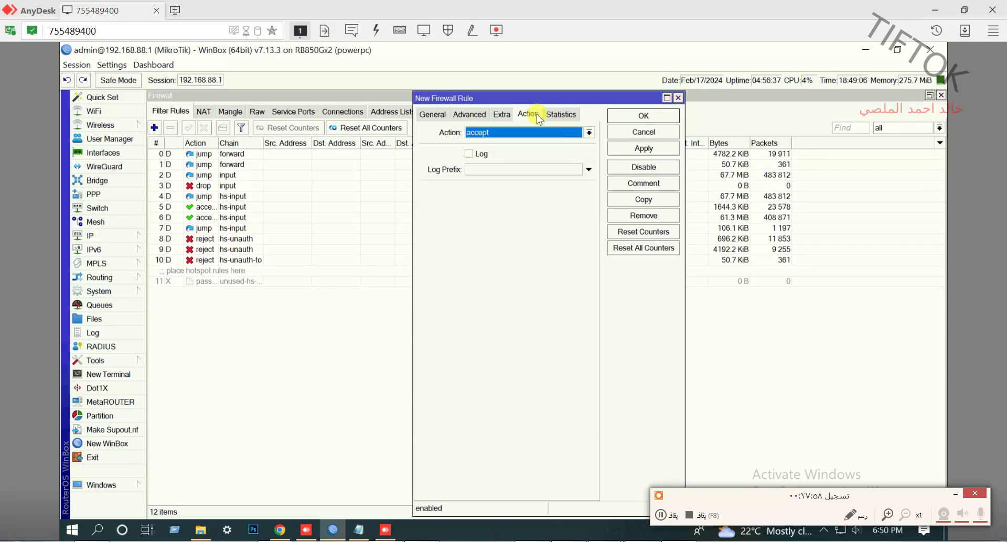
{"action": "left_click", "coordinate": [639, 117]}
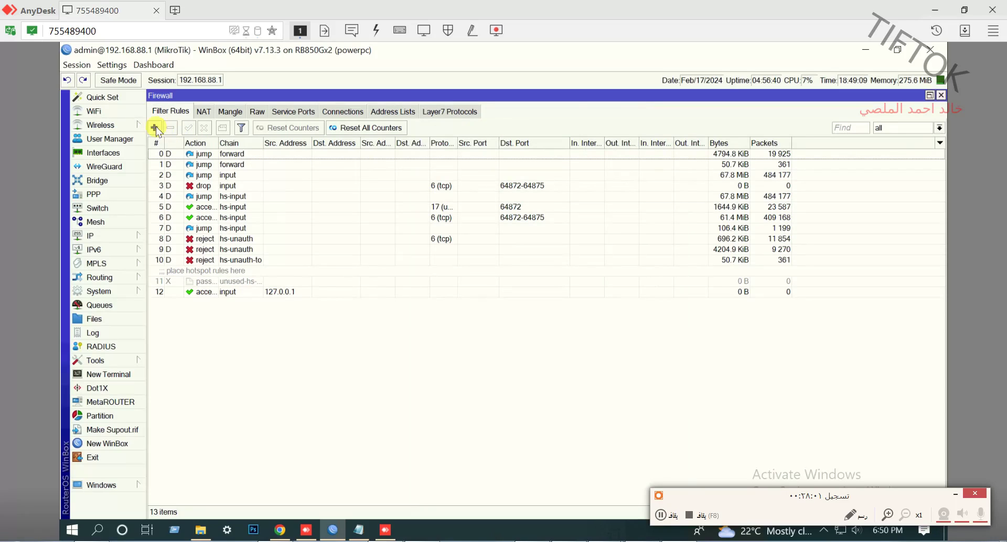
Add a second filter rule on the input chain with destination address 127.0.0.1 and action accept
{"action": "left_click", "coordinate": [155, 127]}
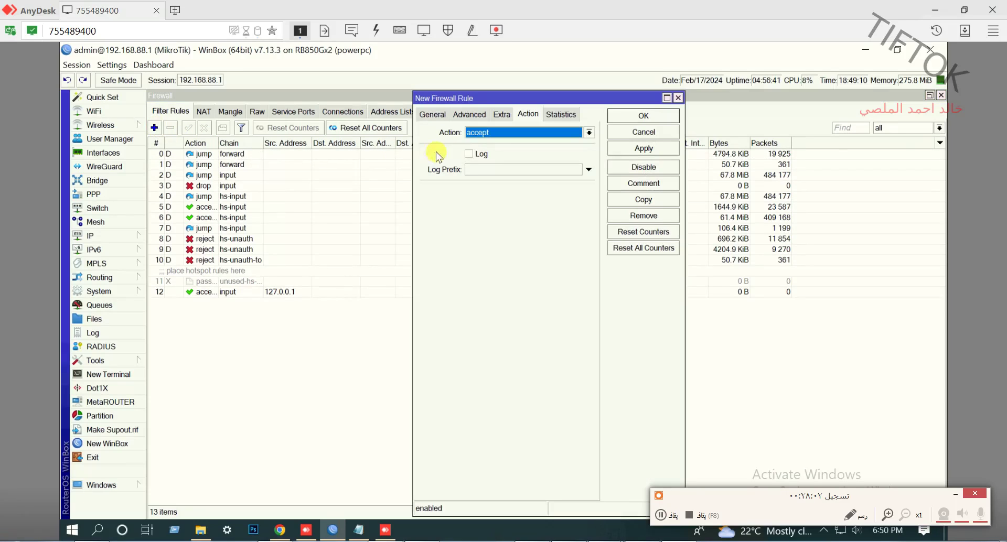
{"action": "left_click", "coordinate": [429, 115]}
{"action": "left_click", "coordinate": [588, 164]}
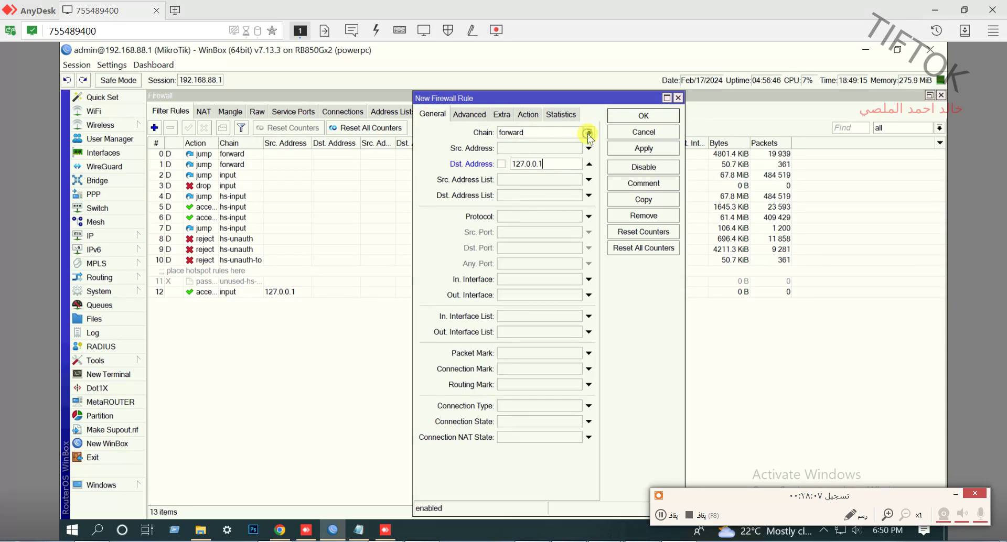
{"action": "left_click", "coordinate": [589, 132]}
{"action": "left_click", "coordinate": [510, 181]}
{"action": "left_click", "coordinate": [528, 114]}
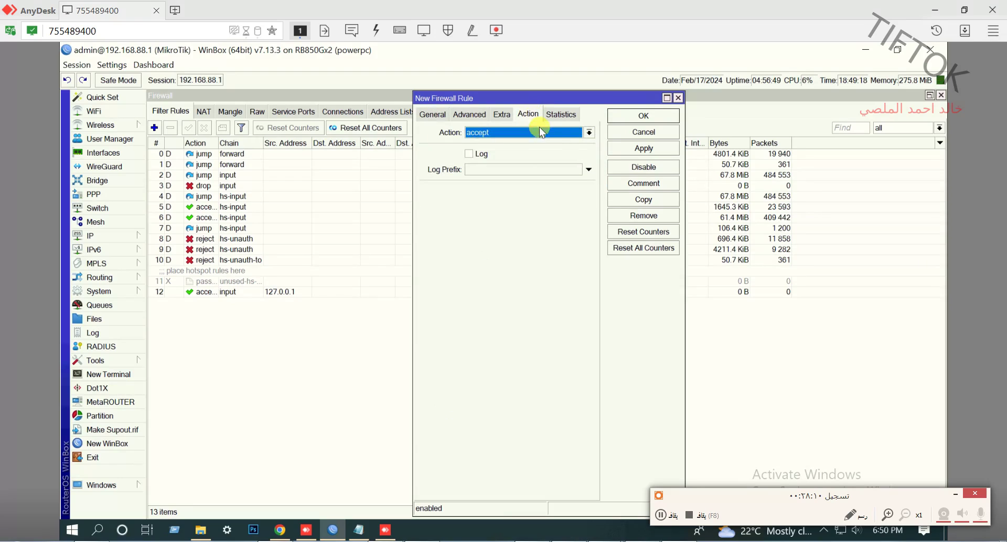
{"action": "left_click", "coordinate": [653, 117]}
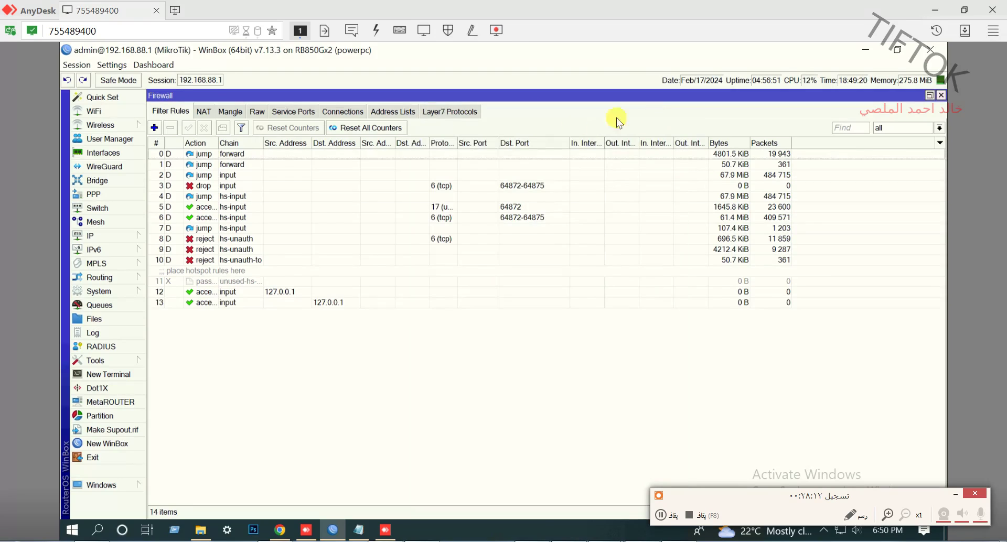
Move both 127.0.0.1 accept rules together to the beginning of the filter rule list
{"action": "left_click", "coordinate": [287, 299]}
{"action": "left_click", "coordinate": [283, 292], "text": "shift"}
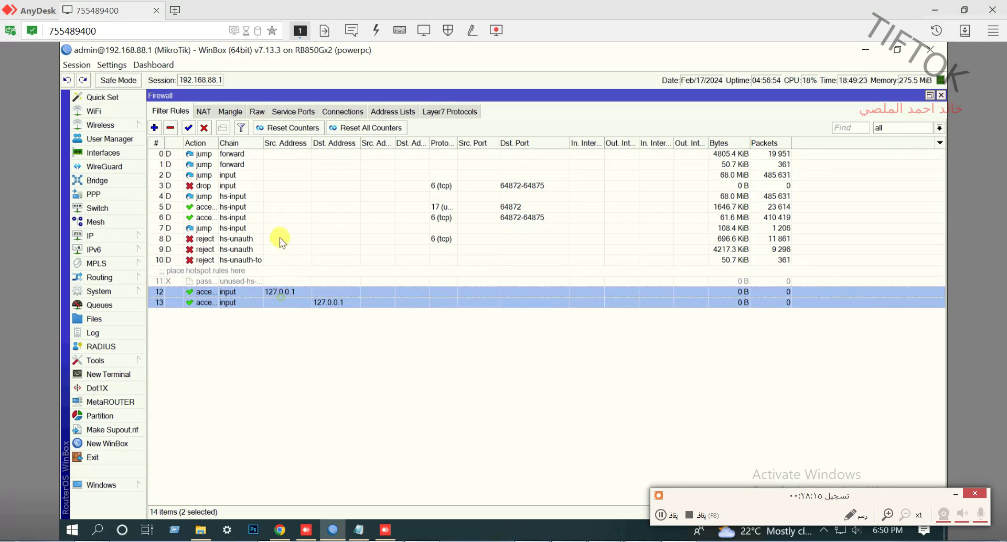
{"action": "left_click_drag", "start_coordinate": [280, 241], "coordinate": [300, 151]}
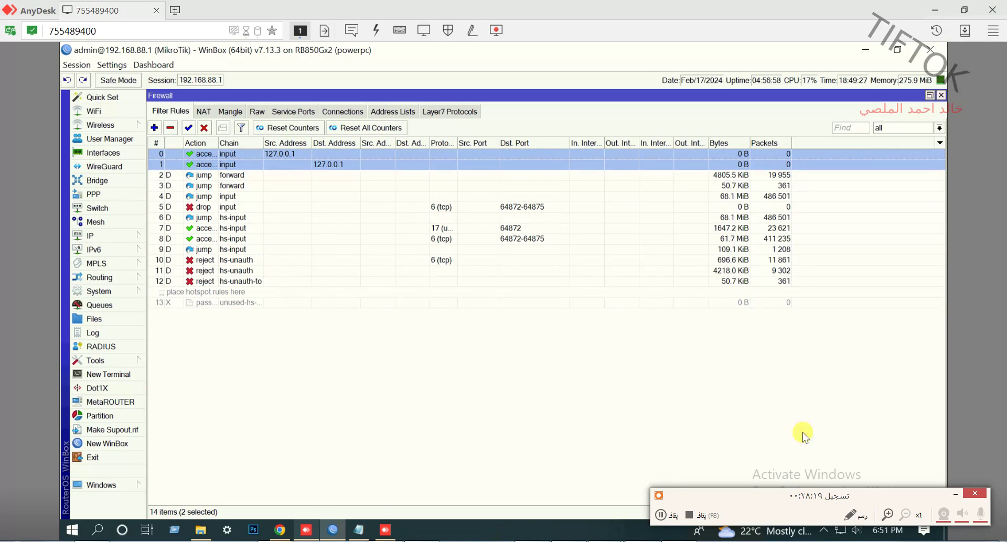
{"action": "left_click", "coordinate": [659, 515]}
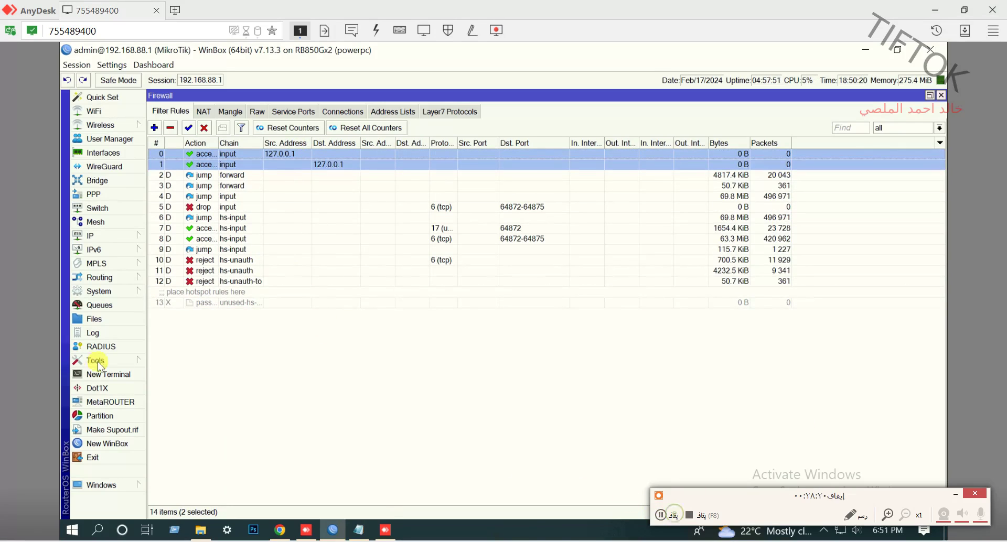
Open the log and reposition its window so the two 127.0.0.1 filter rules are uncovered
{"action": "left_click", "coordinate": [105, 331]}
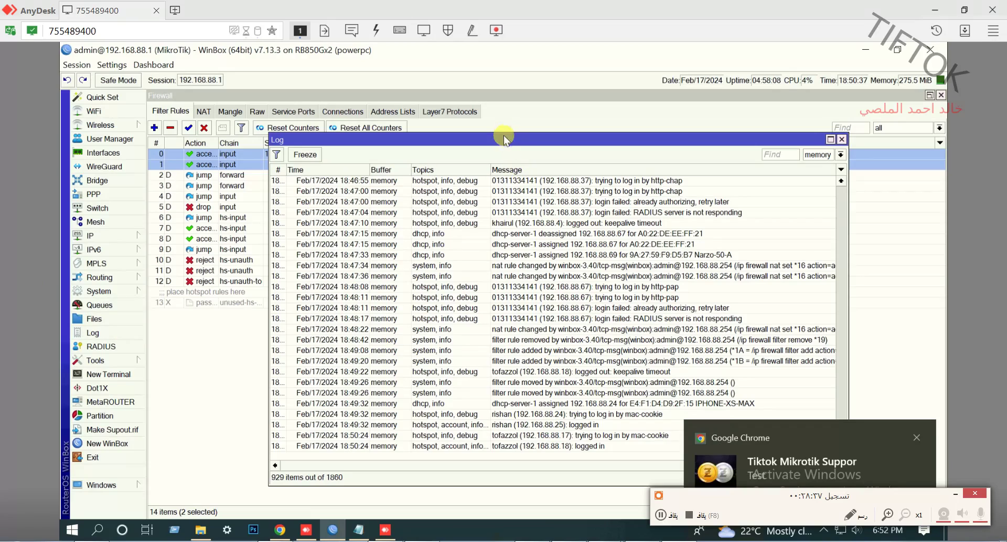
{"action": "left_click_drag", "start_coordinate": [503, 137], "coordinate": [507, 199]}
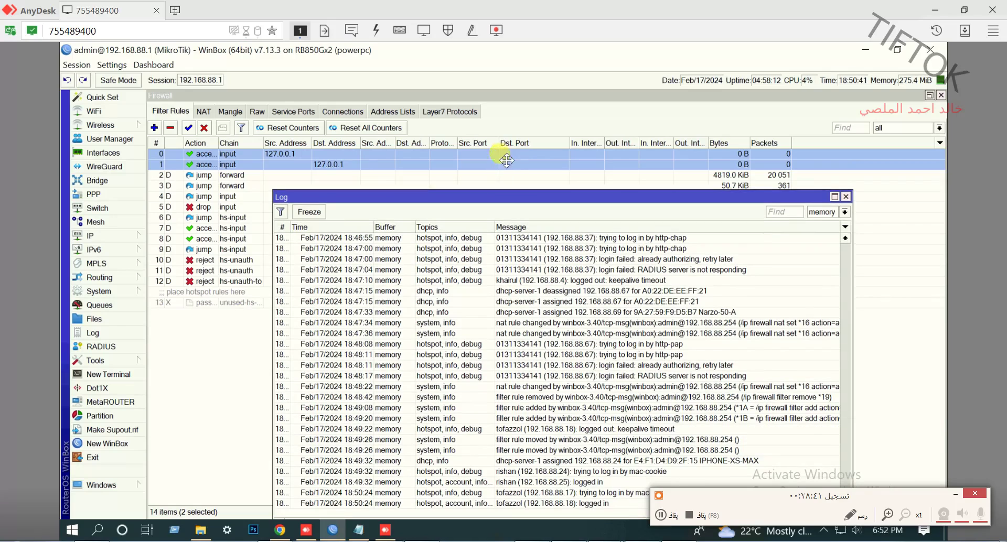
{"action": "left_click_drag", "start_coordinate": [507, 160], "coordinate": [506, 155]}
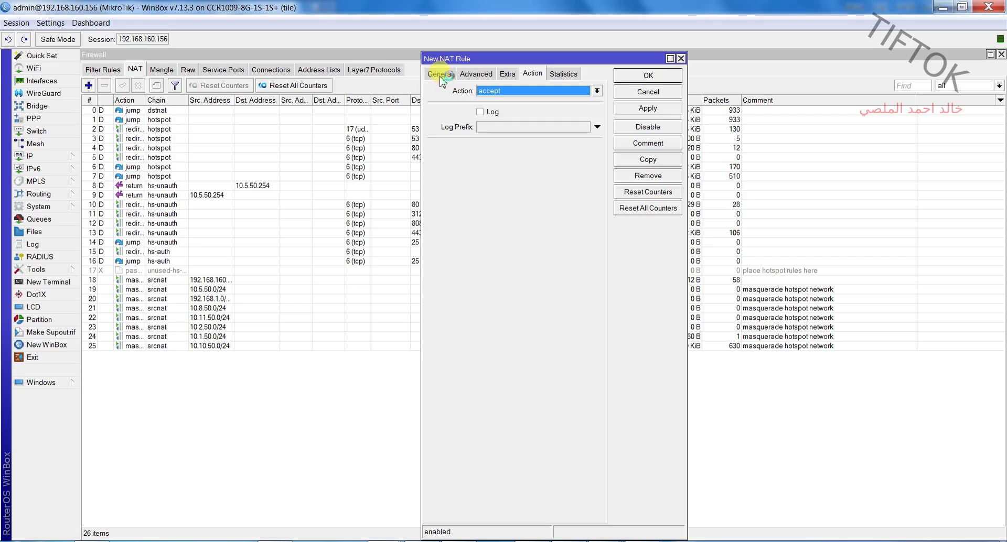
Add a srcnat NAT rule with destination address 127.0.0.1 and action accept, and move it to the start of the NAT list
{"action": "left_click", "coordinate": [440, 73]}
{"action": "left_click", "coordinate": [508, 121]}
{"action": "type", "text": "127"}
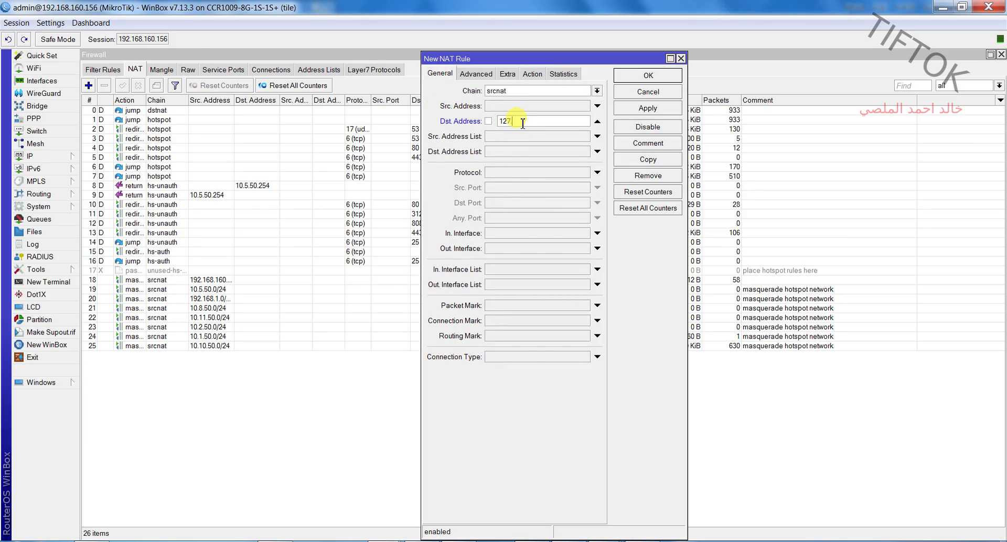
{"action": "type", "text": ".0.0.1"}
{"action": "left_click", "coordinate": [533, 74]}
{"action": "left_click", "coordinate": [648, 77]}
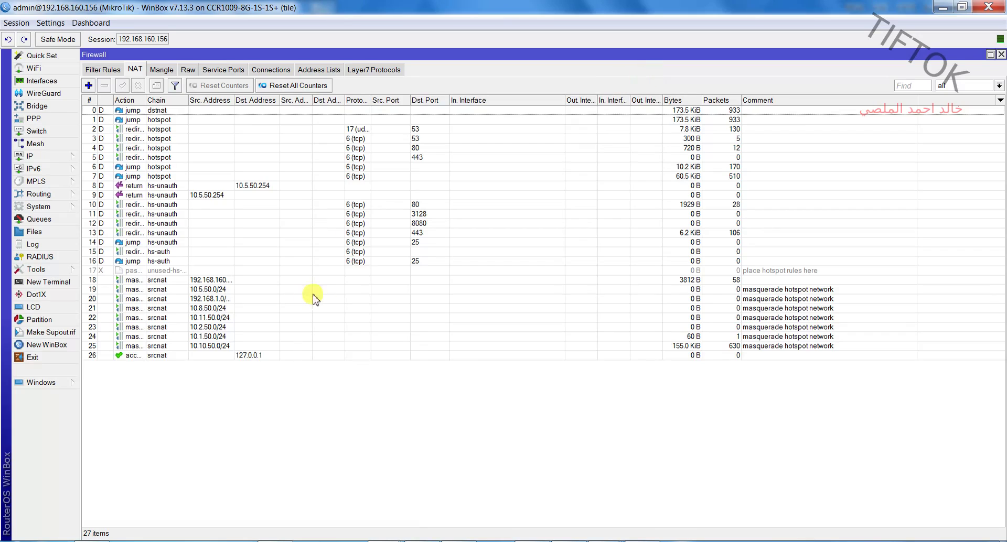
{"action": "left_click_drag", "start_coordinate": [285, 356], "coordinate": [288, 110]}
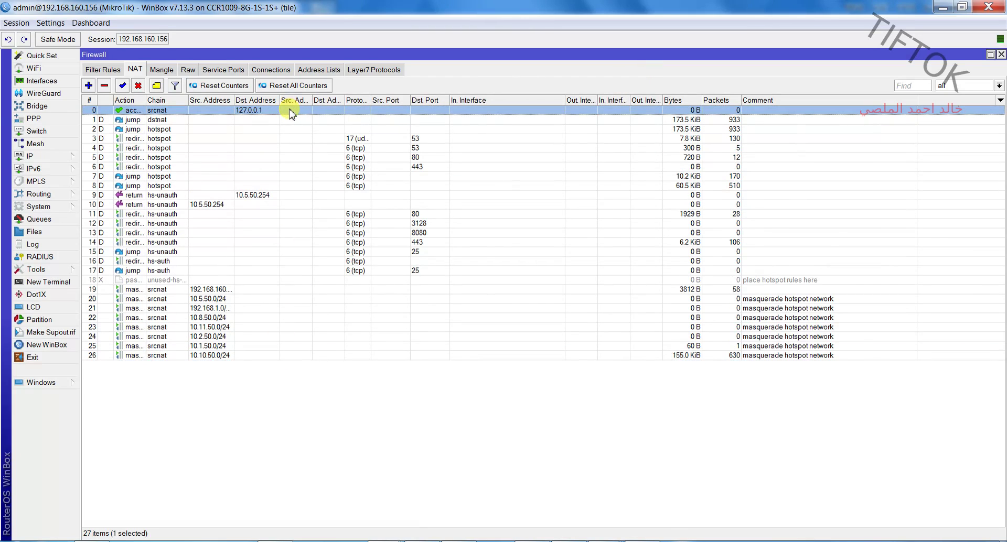
Duplicate the 127.0.0.1 srcnat rule and clear the destination address in the copy
{"action": "double_click", "coordinate": [291, 111]}
{"action": "left_click", "coordinate": [438, 74]}
{"action": "left_click", "coordinate": [648, 159]}
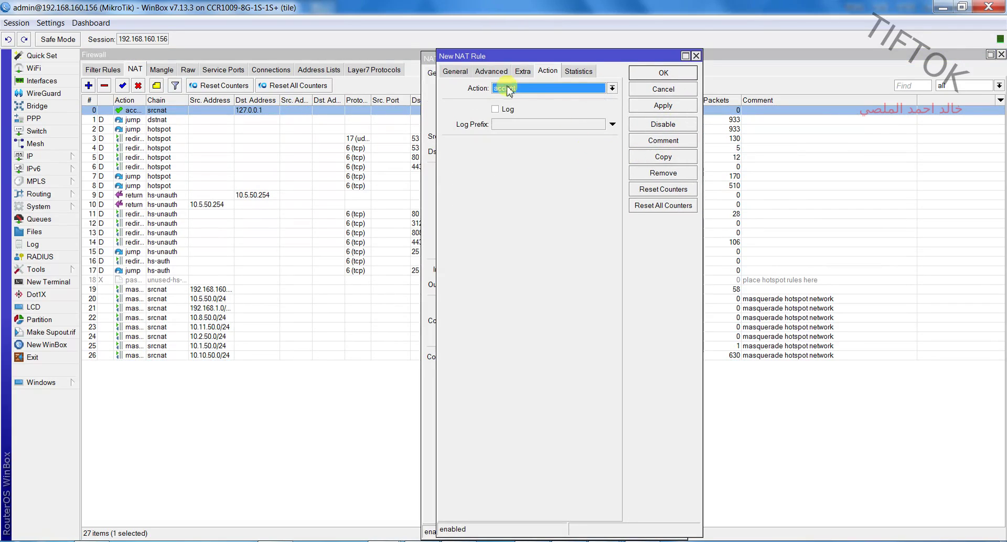
{"action": "left_click", "coordinate": [455, 72]}
{"action": "left_click", "coordinate": [546, 119]}
{"action": "left_click_drag", "start_coordinate": [545, 119], "coordinate": [513, 119]}
{"action": "key", "text": "BackSpace"}
{"action": "left_click", "coordinate": [613, 118]}
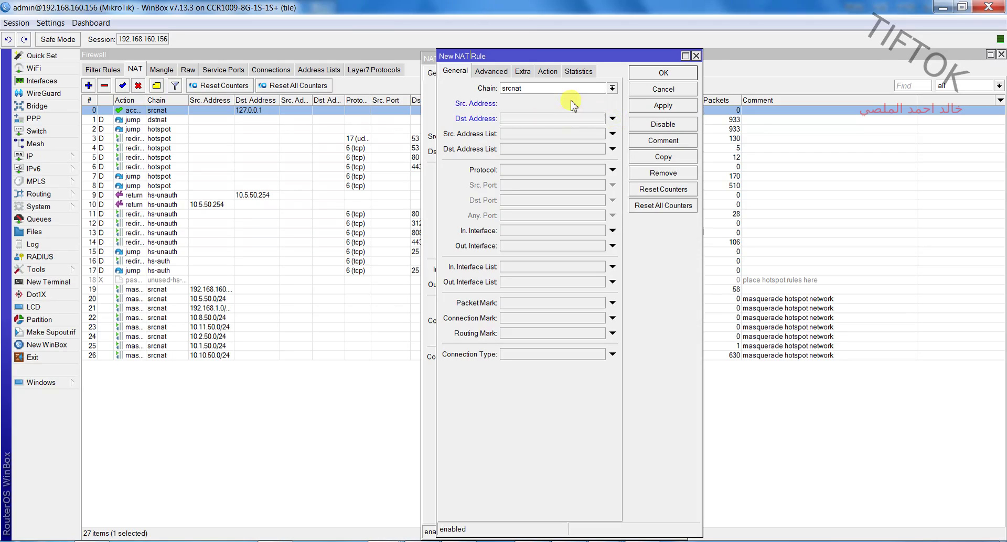
Save the copied srcnat rule with source address 127.0.0.1 and action accept, closing the original rule as well
{"action": "left_click", "coordinate": [549, 71]}
{"action": "left_click", "coordinate": [566, 89]}
{"action": "left_click", "coordinate": [567, 89]}
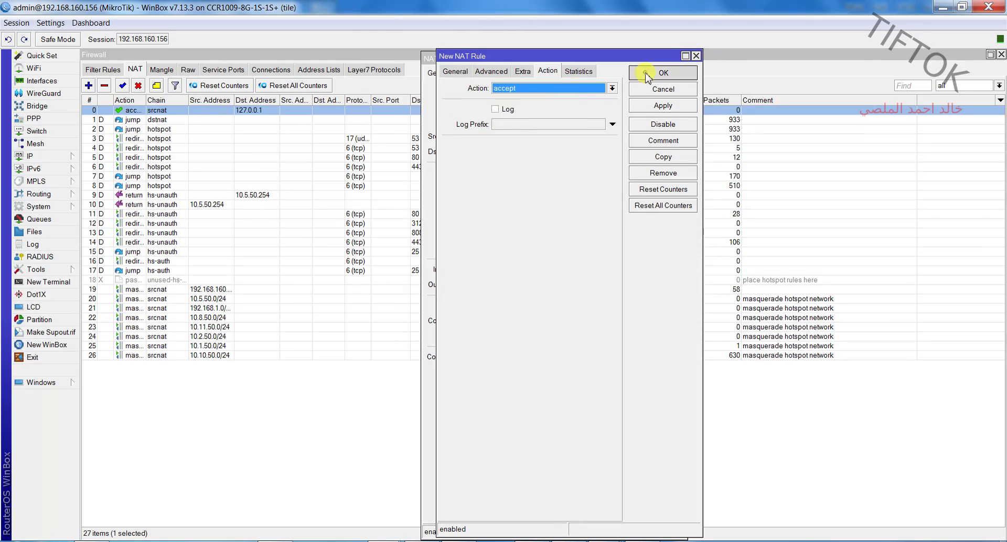
{"action": "left_click", "coordinate": [663, 73]}
{"action": "left_click", "coordinate": [648, 75]}
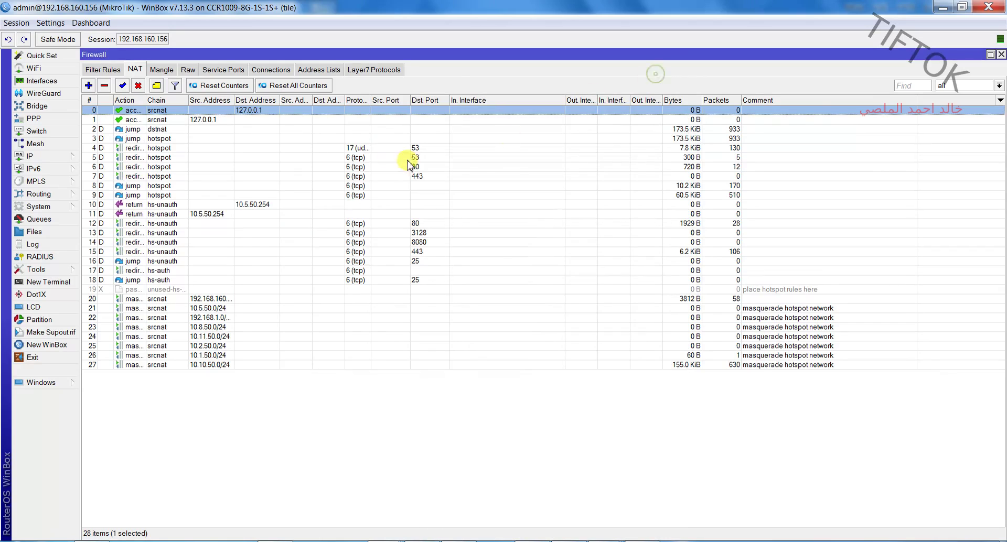
Select the NAT rule with source address 127.0.0.1 and widen the list's Action column
{"action": "left_click", "coordinate": [245, 119]}
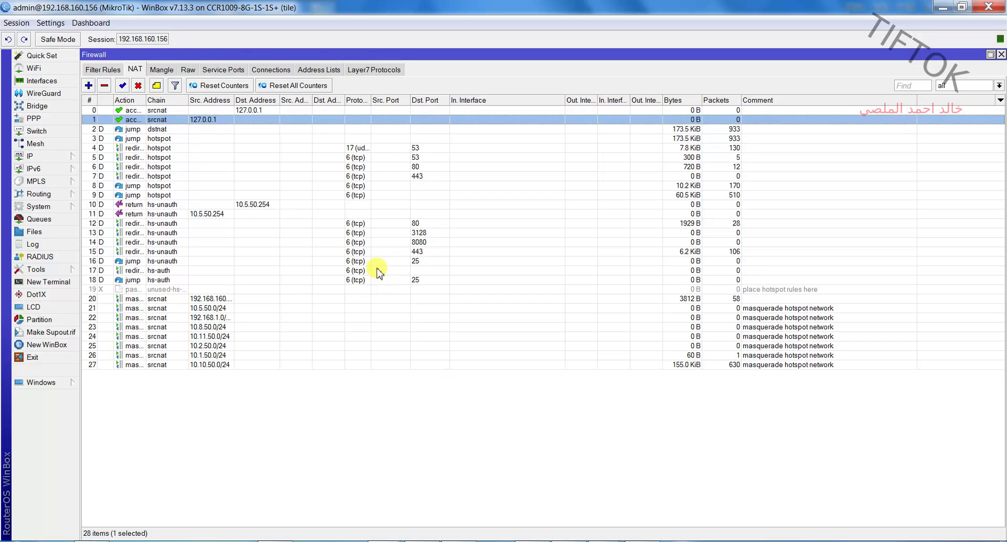
{"action": "left_click_drag", "start_coordinate": [146, 100], "coordinate": [171, 103]}
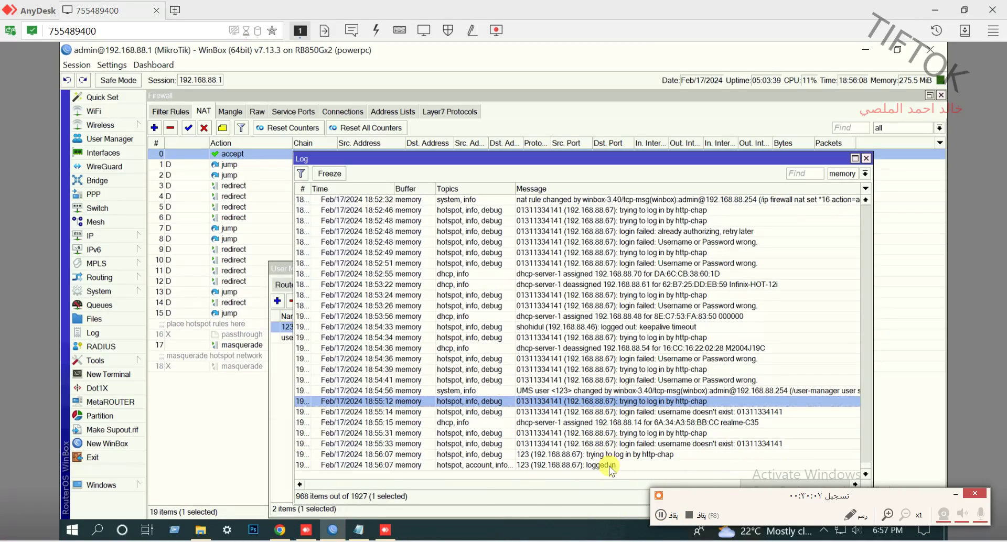
Select the newest hotspot account entry in the log to check the test user's login
{"action": "left_click", "coordinate": [604, 465]}
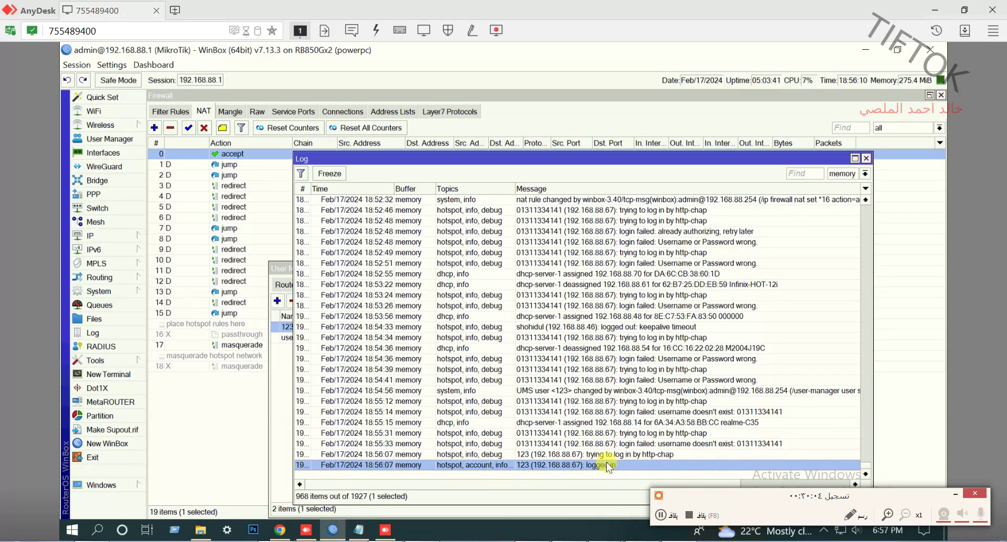